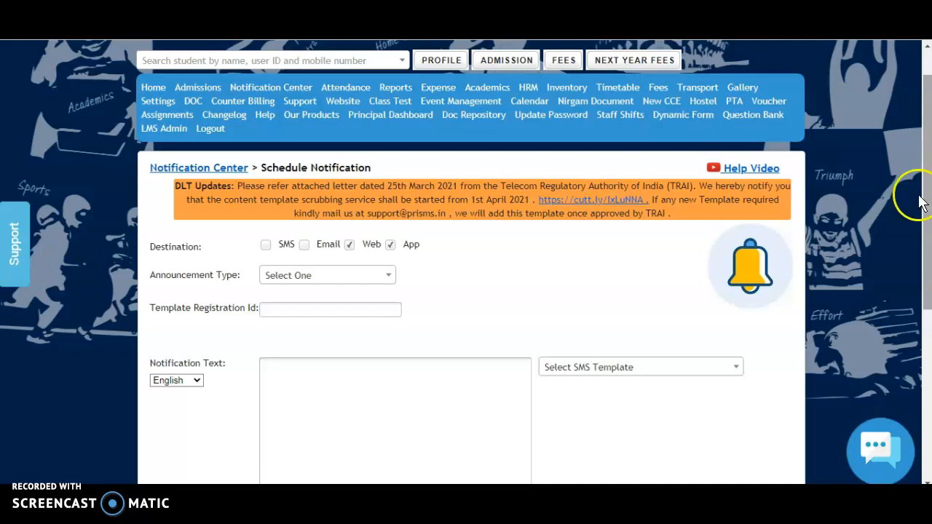
# Browse the available SMS templates on the Schedule Notification form and close the list without choosing one
pyautogui.scroll(-1, 920, 193)
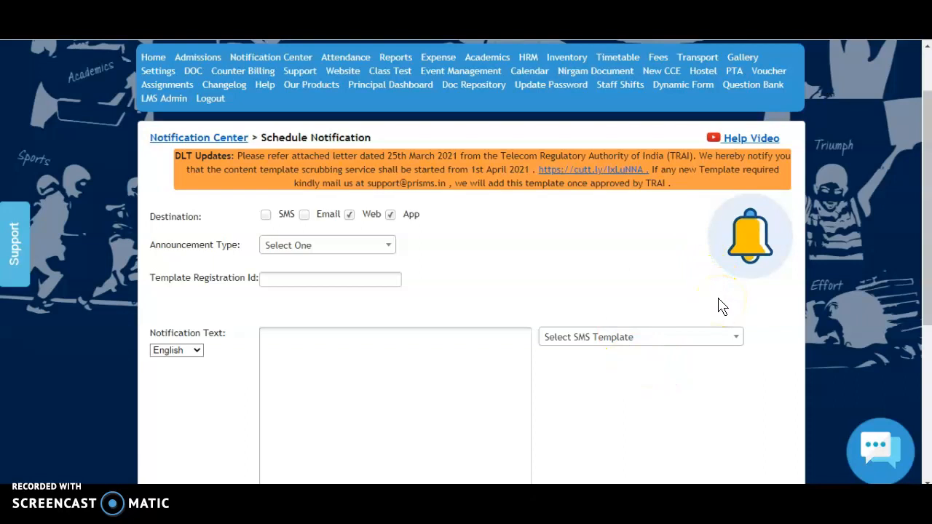
pyautogui.click(656, 337)
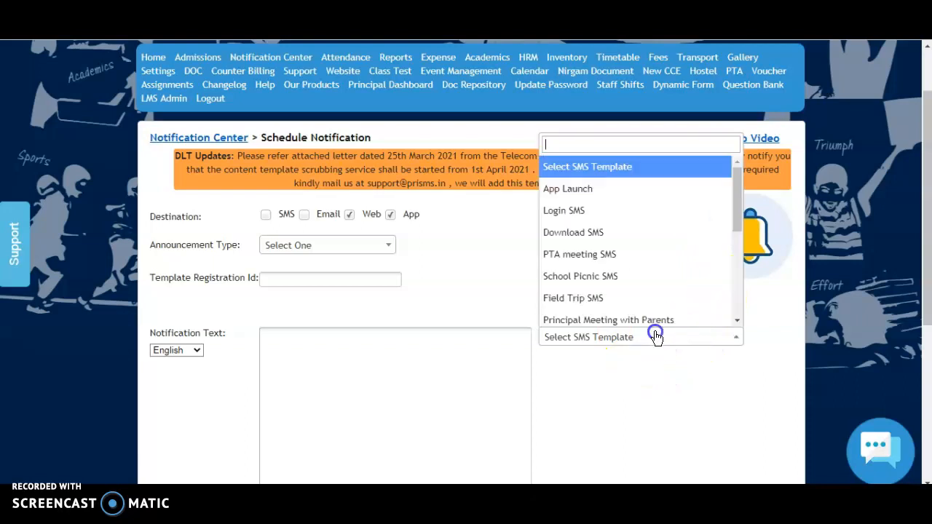
pyautogui.moveTo(737, 211); pyautogui.dragTo(751, 304)
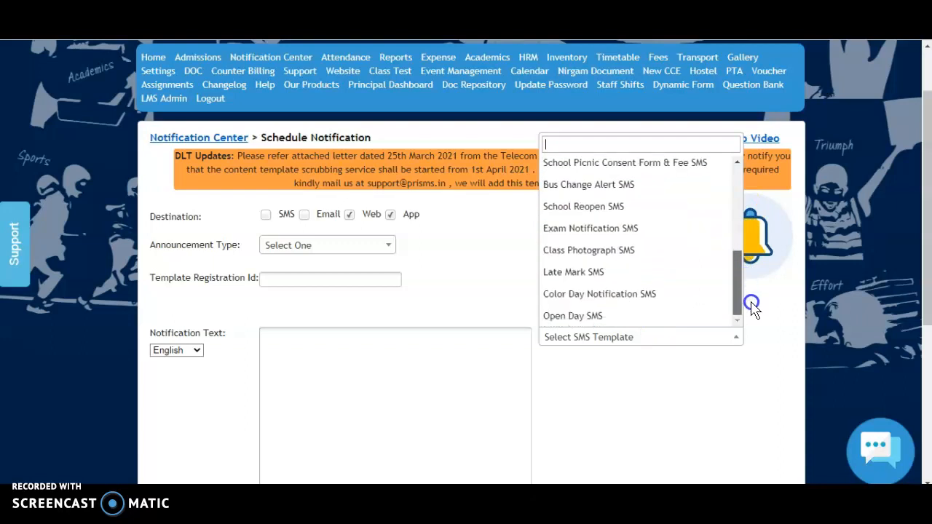
pyautogui.click(755, 331)
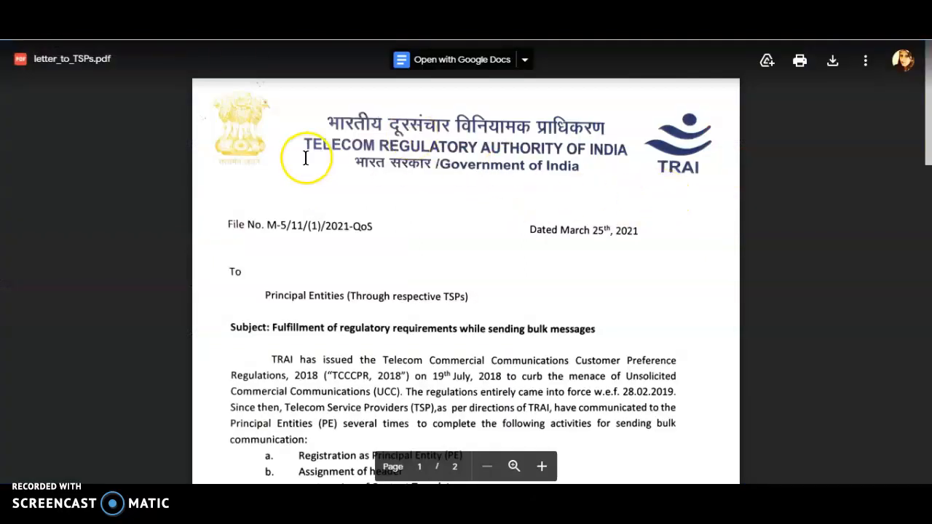
# Read through both pages of the TRAI letter letter_to_TSPs.pdf and return to the Schedule Notification form
pyautogui.scroll(-6, 772, 174)
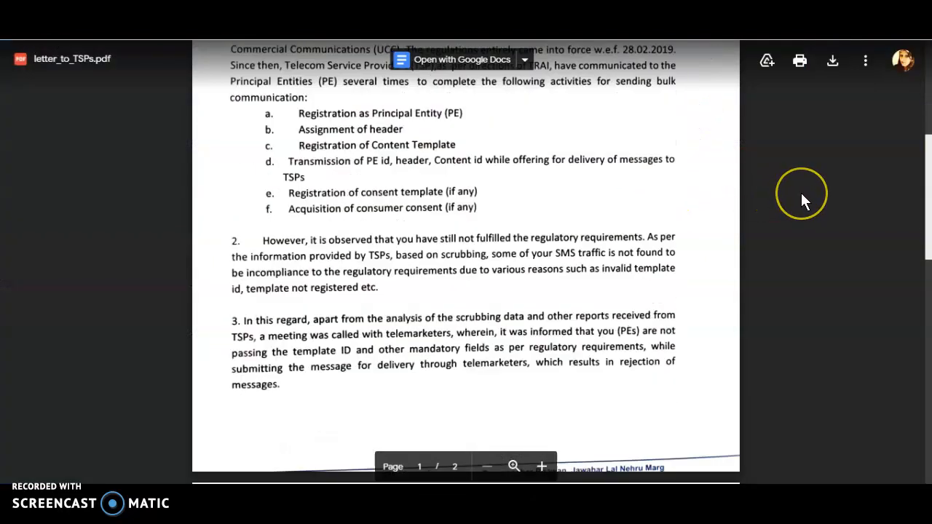
pyautogui.scroll(-5, 801, 197)
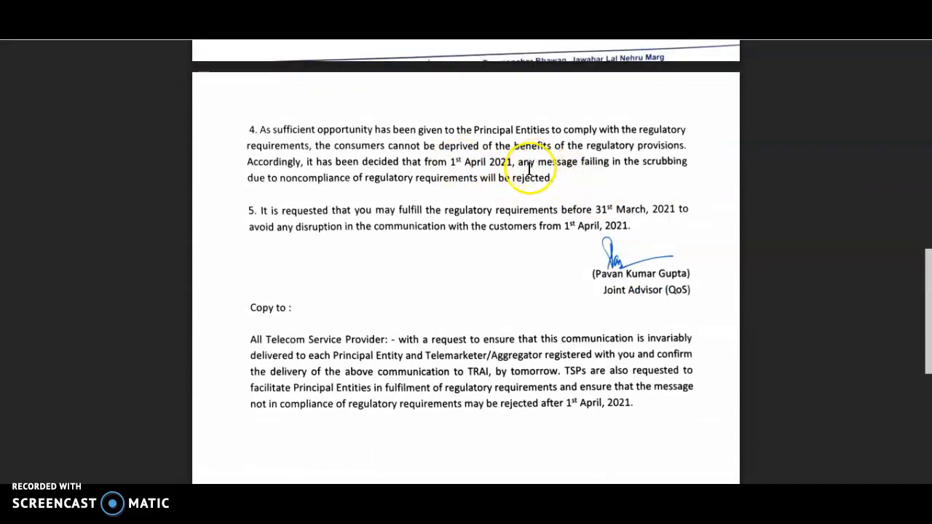
pyautogui.click(270, 22)
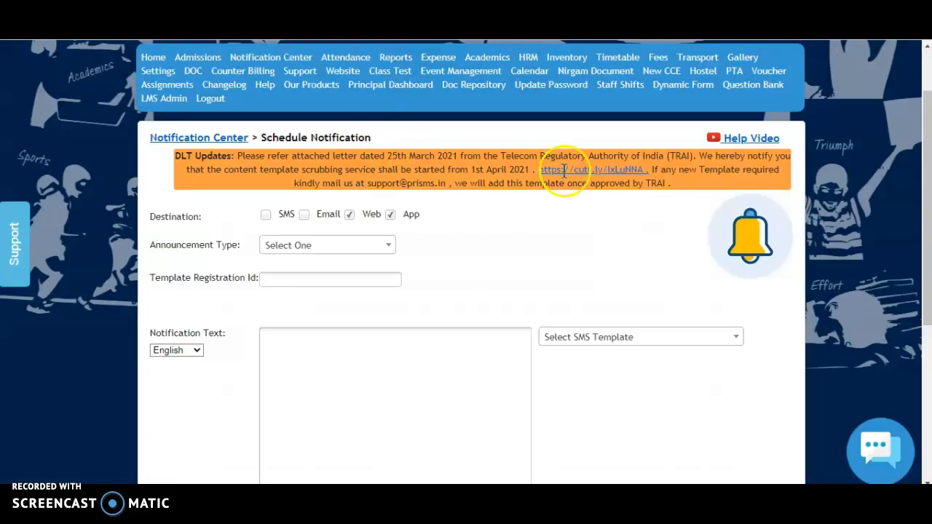
# Go to the Notification Center and open a fresh Schedule Notification form
pyautogui.scroll(-1, 859, 233)
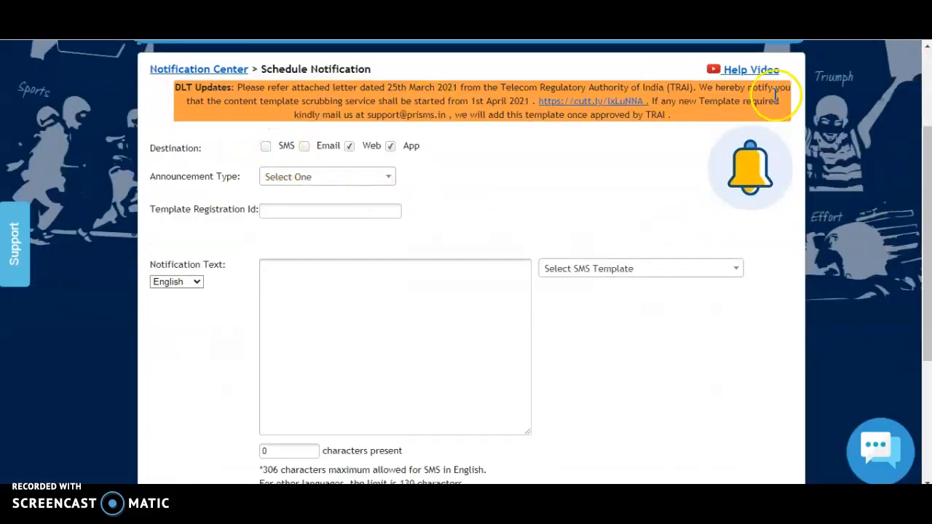
pyautogui.scroll(1, 923, 186)
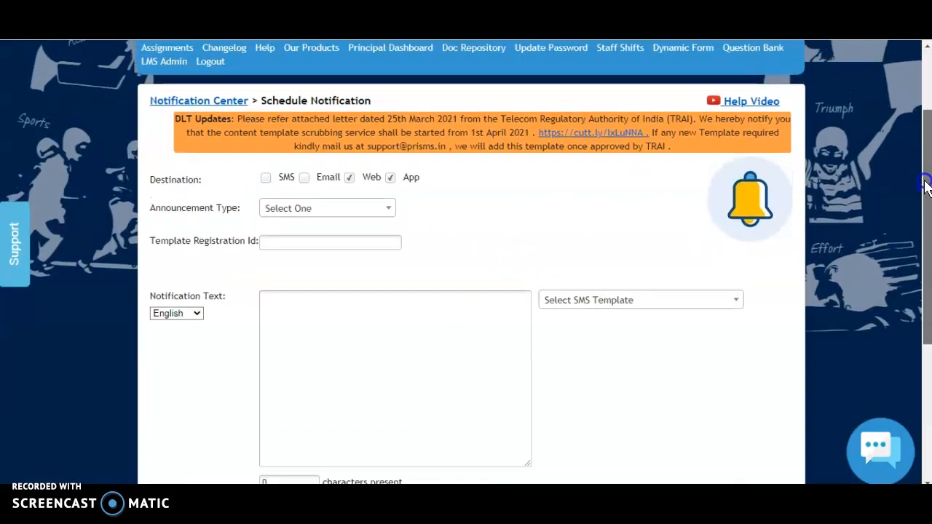
pyautogui.moveTo(925, 182); pyautogui.dragTo(928, 155)
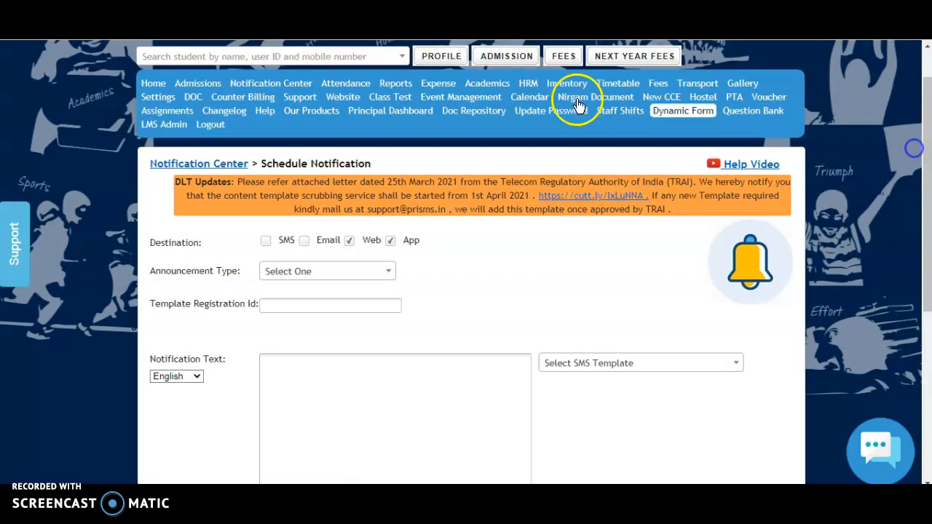
pyautogui.click(264, 83)
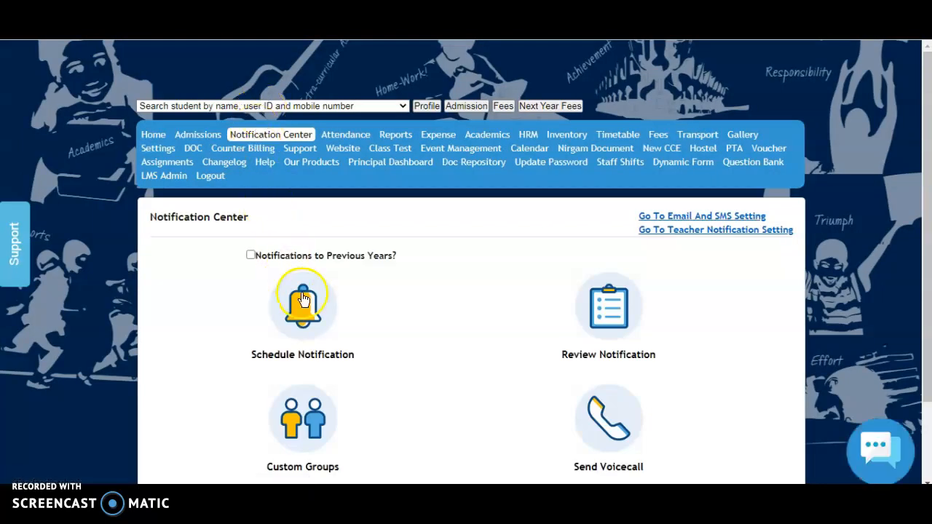
pyautogui.click(281, 321)
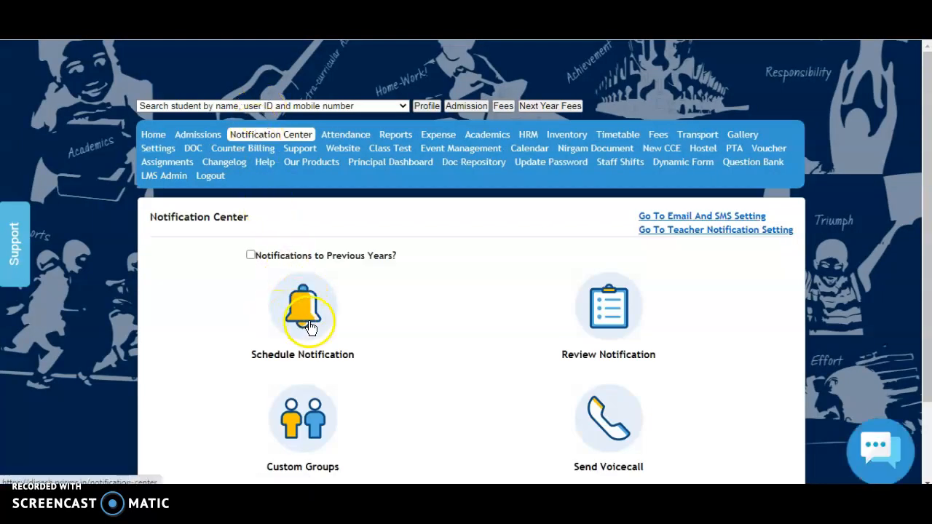
pyautogui.click(310, 326)
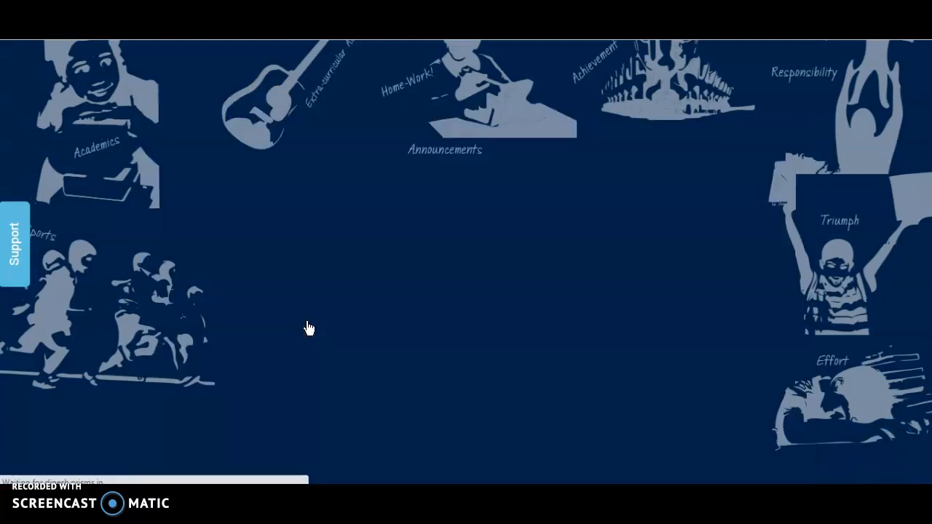
pyautogui.click(386, 267)
pyautogui.click(777, 247)
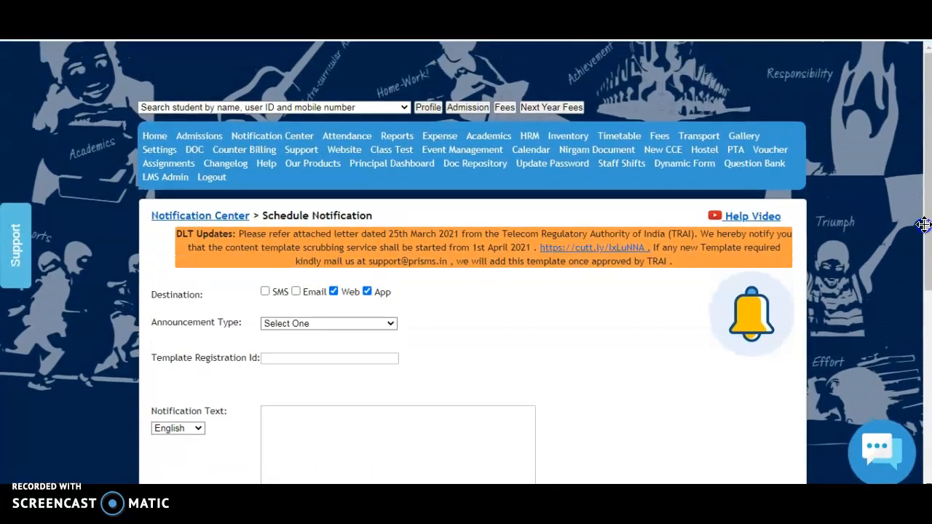
# Add SMS to the notification's destinations and set the announcement type to Student Specific
pyautogui.scroll(-2, 925, 214)
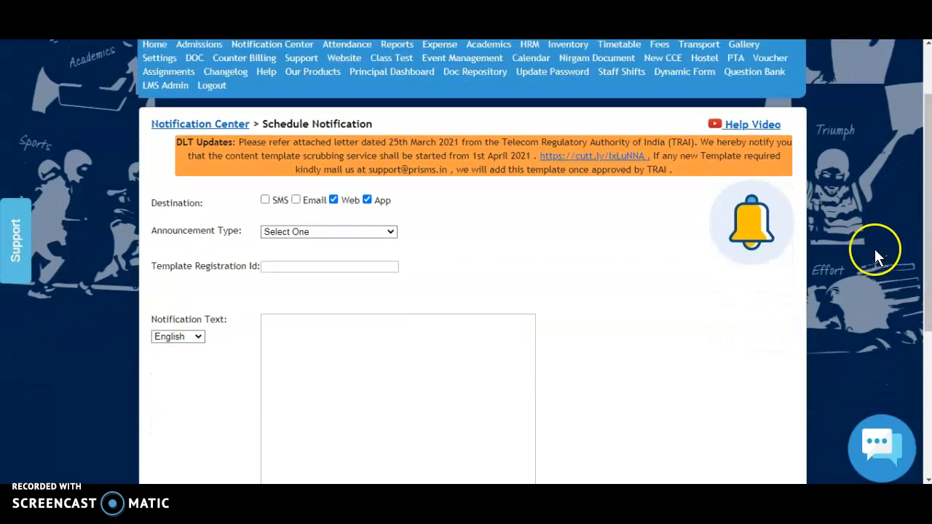
pyautogui.scroll(-2, 874, 248)
pyautogui.scroll(1, 873, 248)
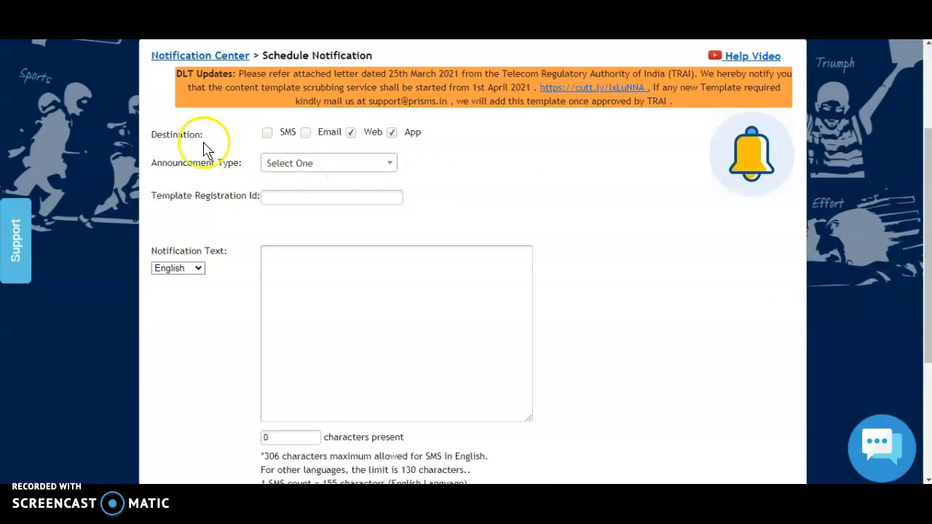
pyautogui.click(268, 135)
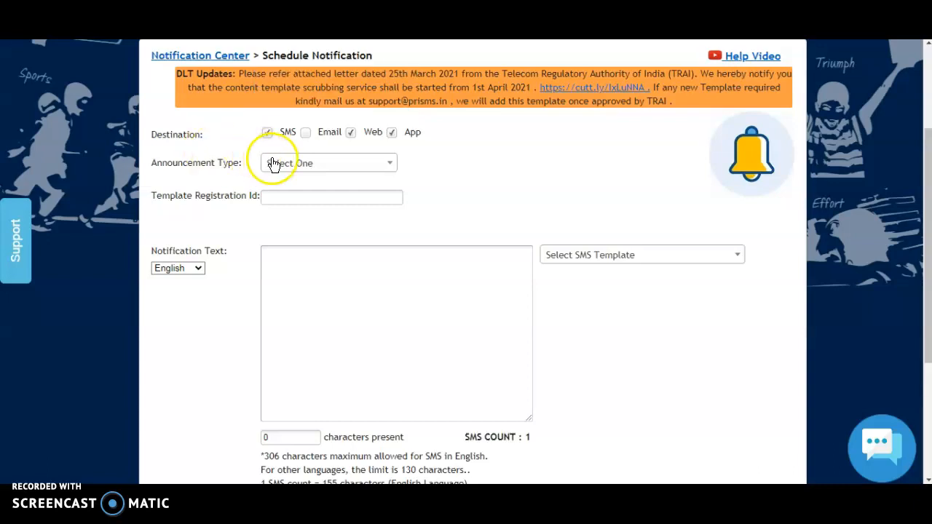
pyautogui.click(306, 167)
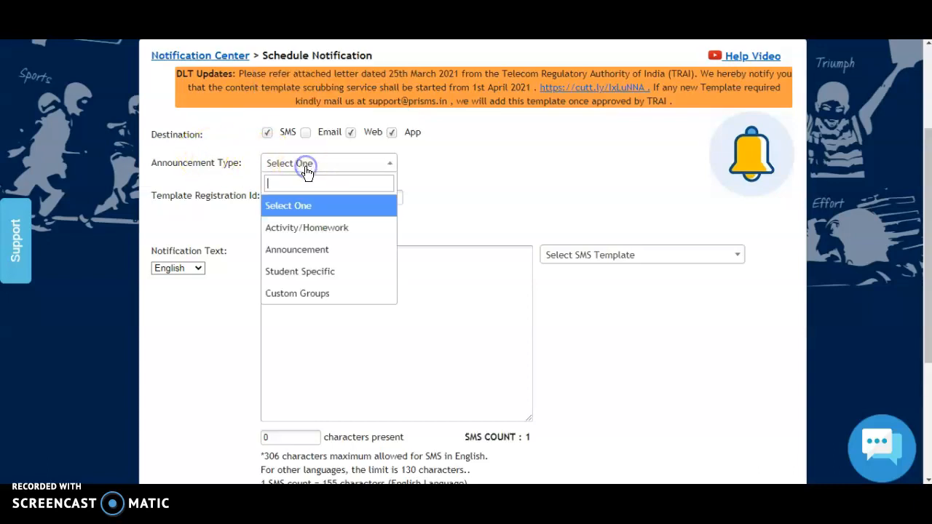
pyautogui.click(303, 270)
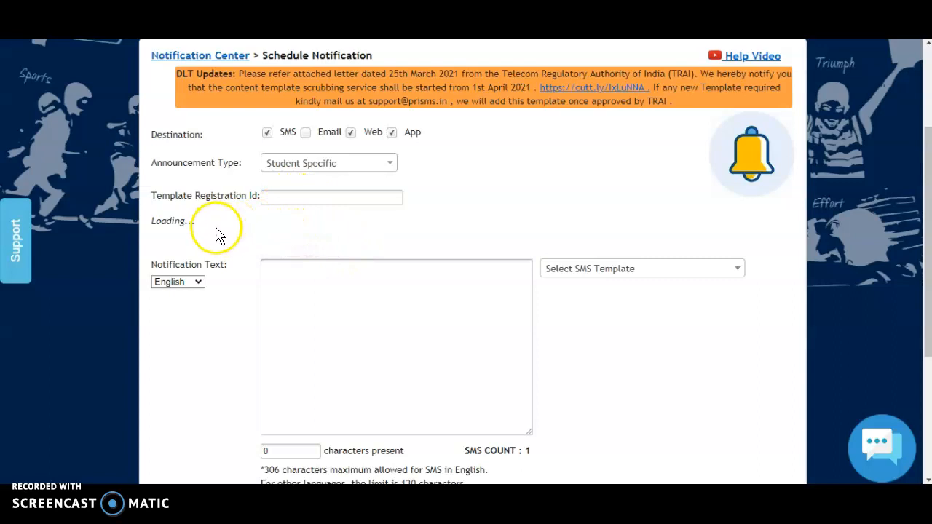
# Choose class Prisms and division Prisms-A, and select one student in the list as the notification's recipient
pyautogui.click(316, 229)
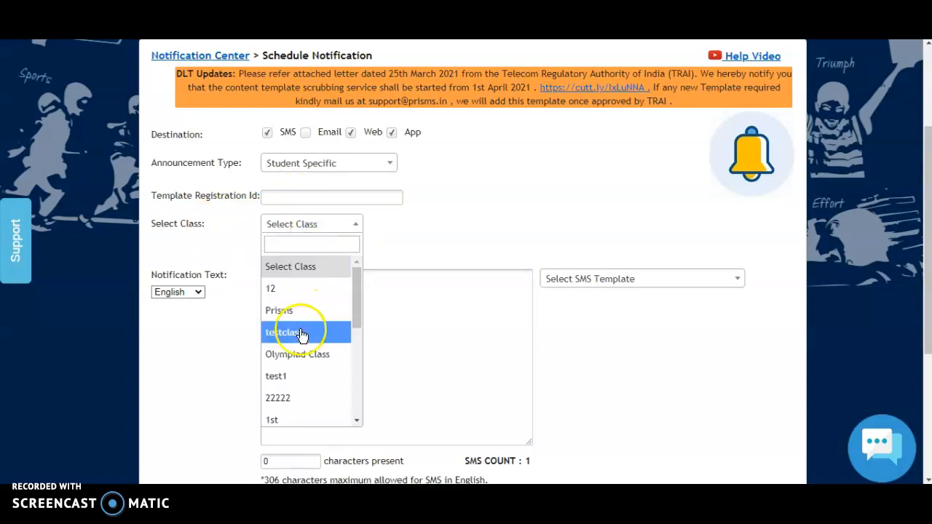
pyautogui.click(298, 318)
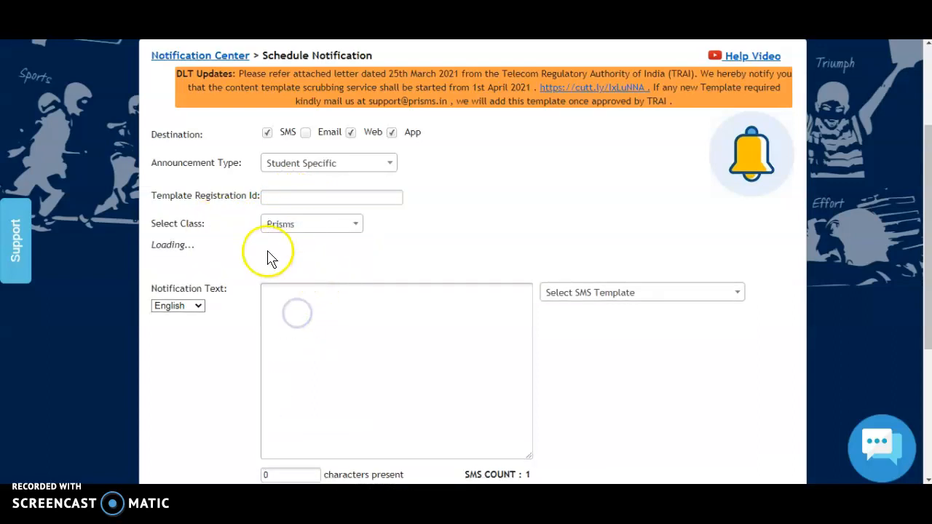
pyautogui.click(308, 251)
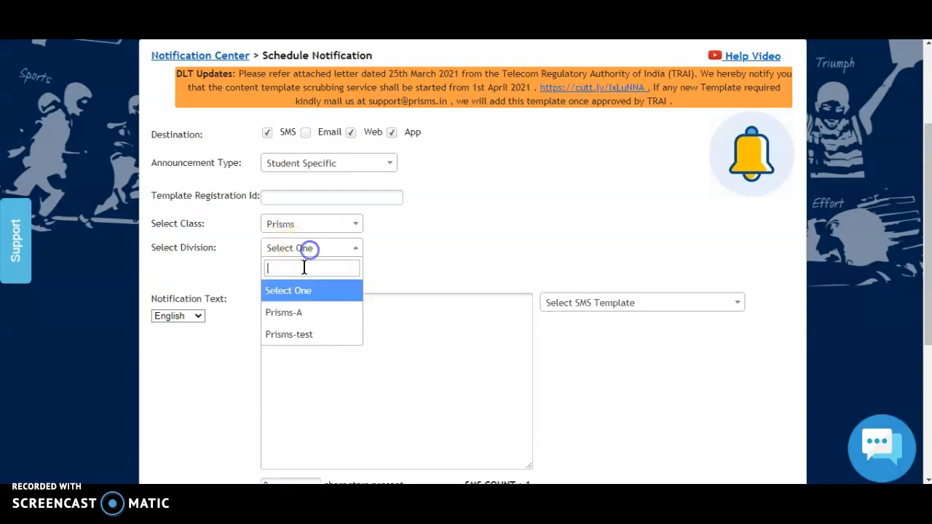
pyautogui.click(300, 310)
pyautogui.scroll(-1, 387, 277)
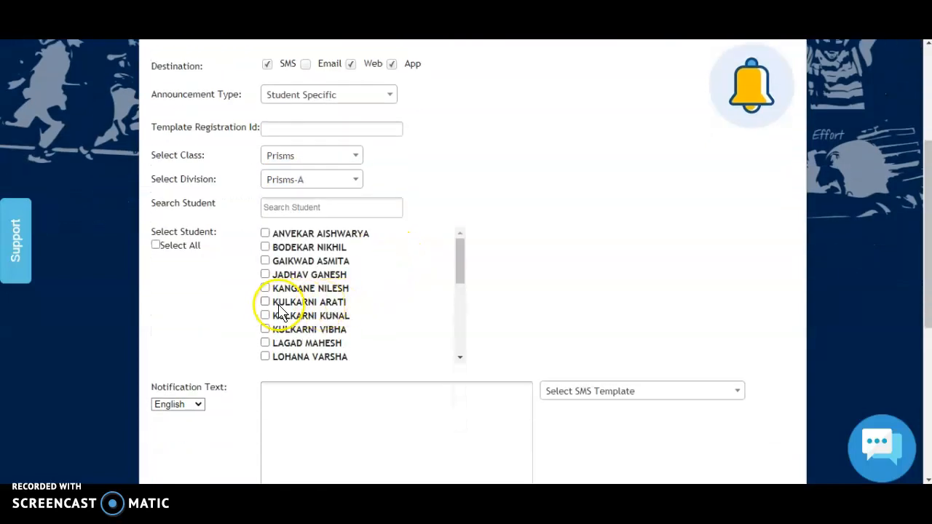
pyautogui.click(266, 329)
# Fill the notification text with the Login SMS template, using its predefined variables
pyautogui.scroll(-3, 714, 216)
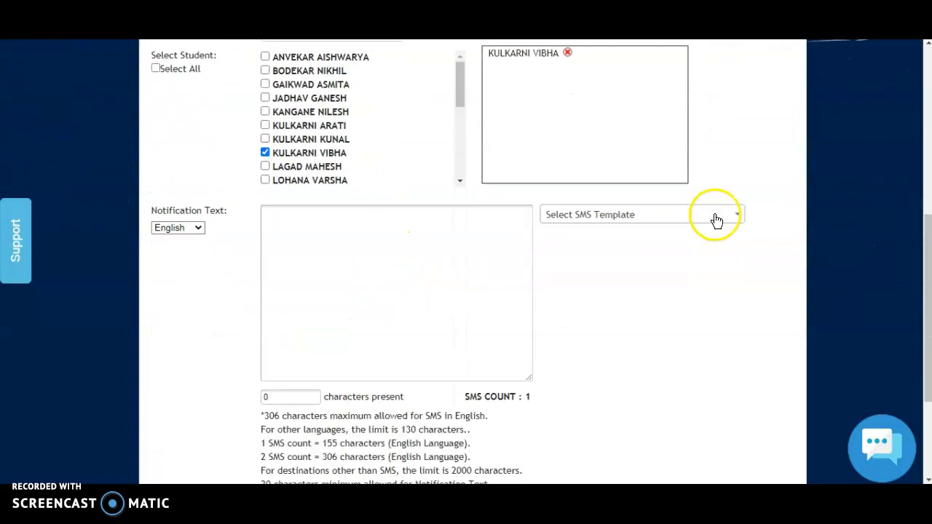
pyautogui.click(678, 188)
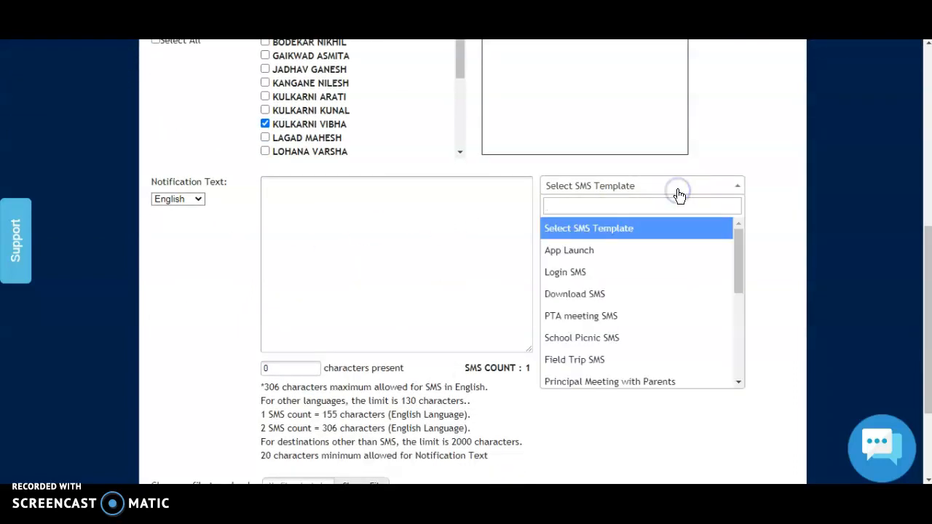
pyautogui.click(595, 272)
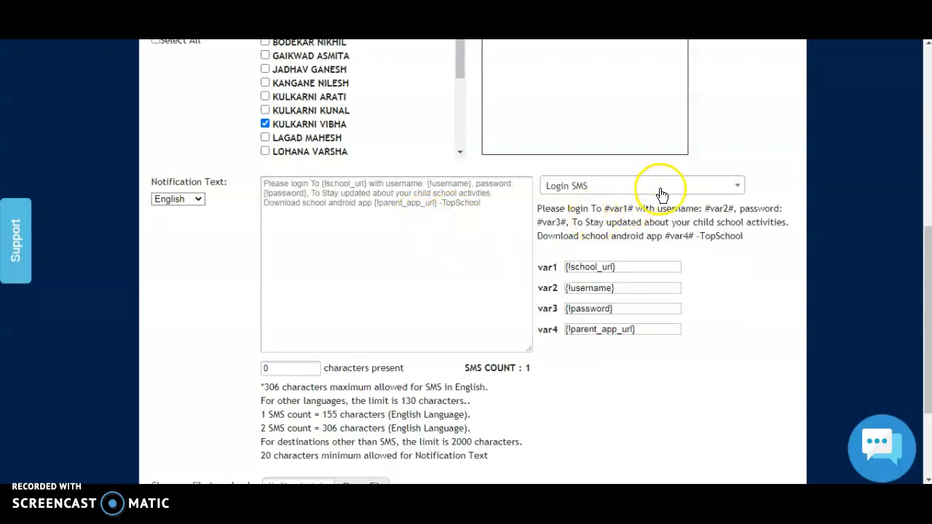
pyautogui.click(501, 209)
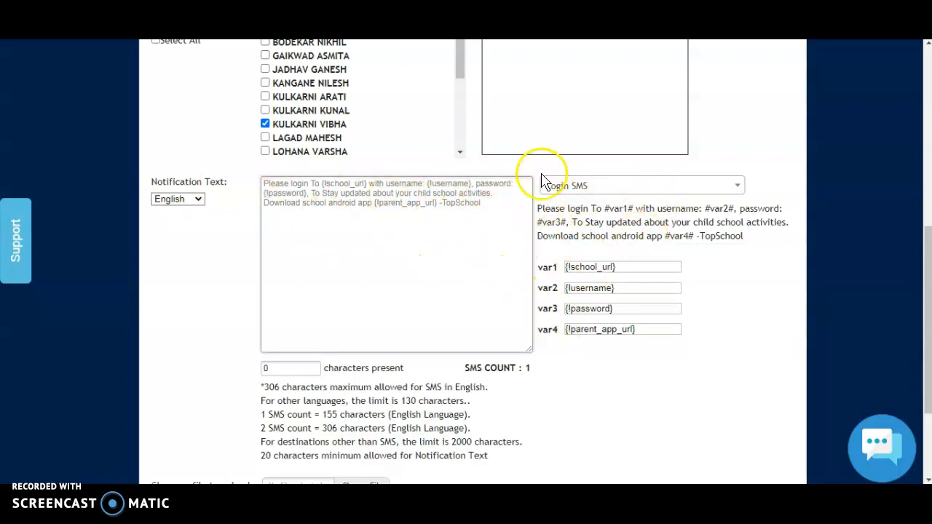
# Switch to the PTA meeting SMS template and set var1 to 10/4/2020 and var2 to 10 am
pyautogui.click(607, 193)
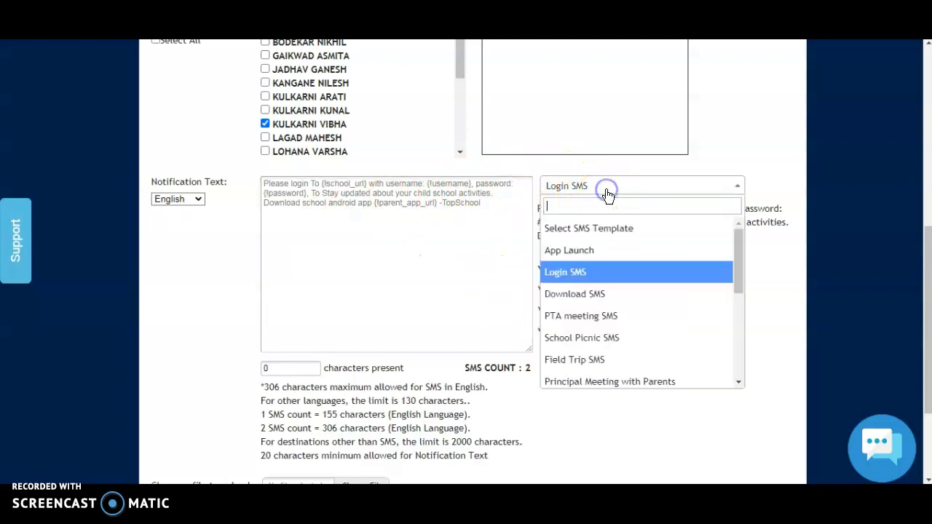
pyautogui.click(599, 316)
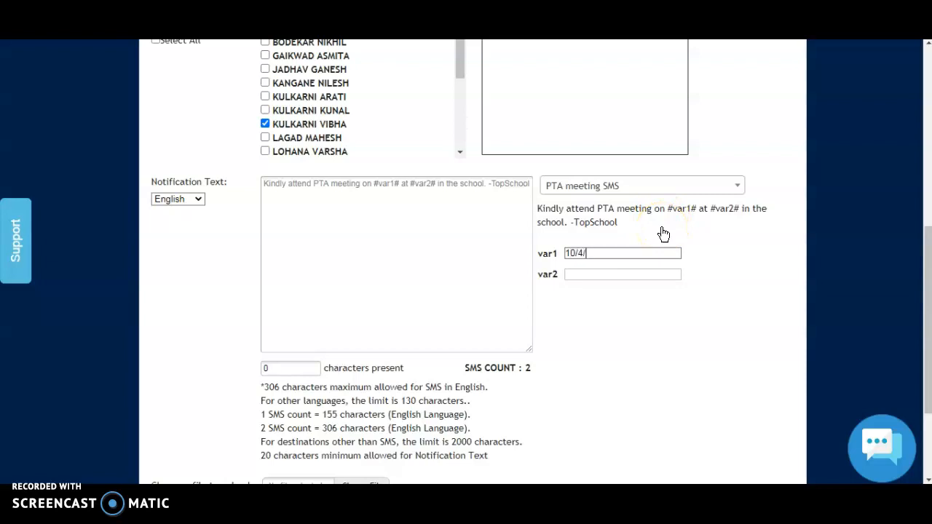
pyautogui.click(626, 274)
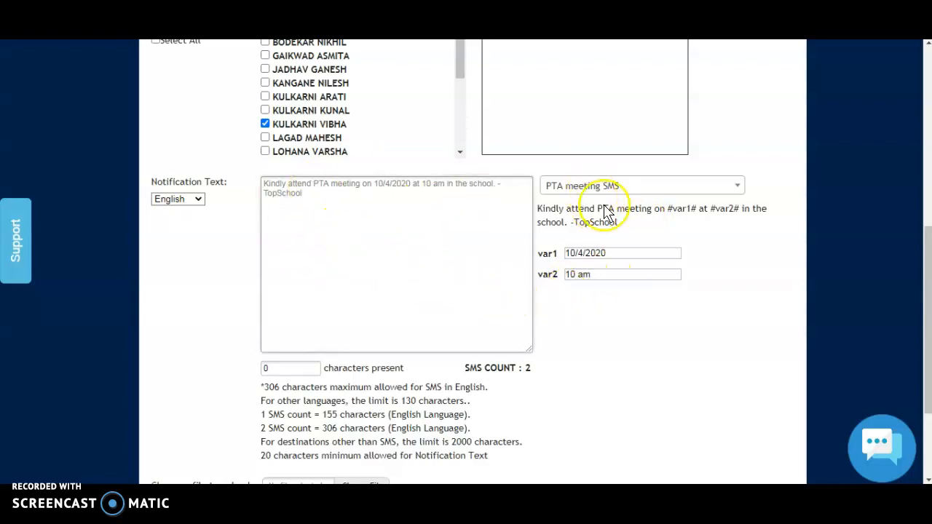
pyautogui.scroll(1, 614, 186)
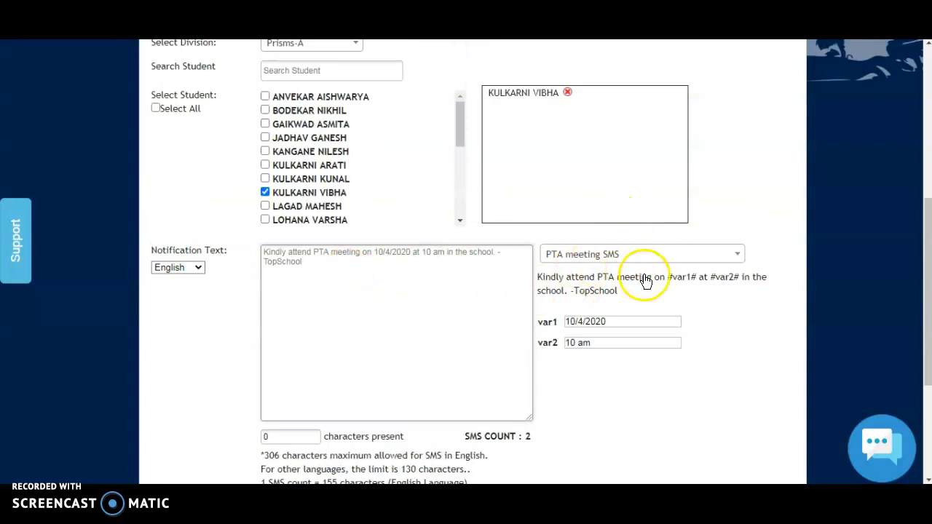
# Change the notification's SMS template to School Picnic SMS
pyautogui.scroll(-1, 641, 276)
pyautogui.click(624, 191)
pyautogui.click(610, 340)
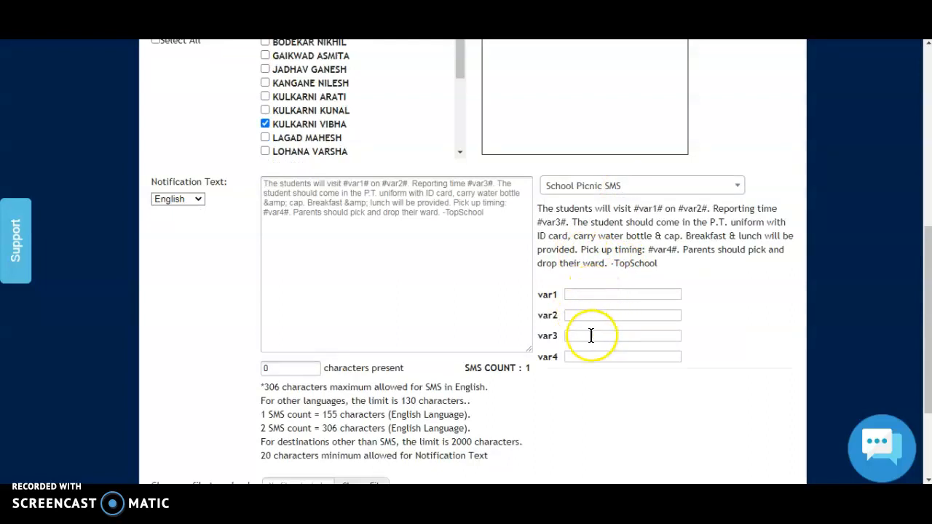
# Browse the available SMS templates and switch the notification to the PTA meeting SMS template
pyautogui.click(675, 188)
pyautogui.scroll(-3, 668, 327)
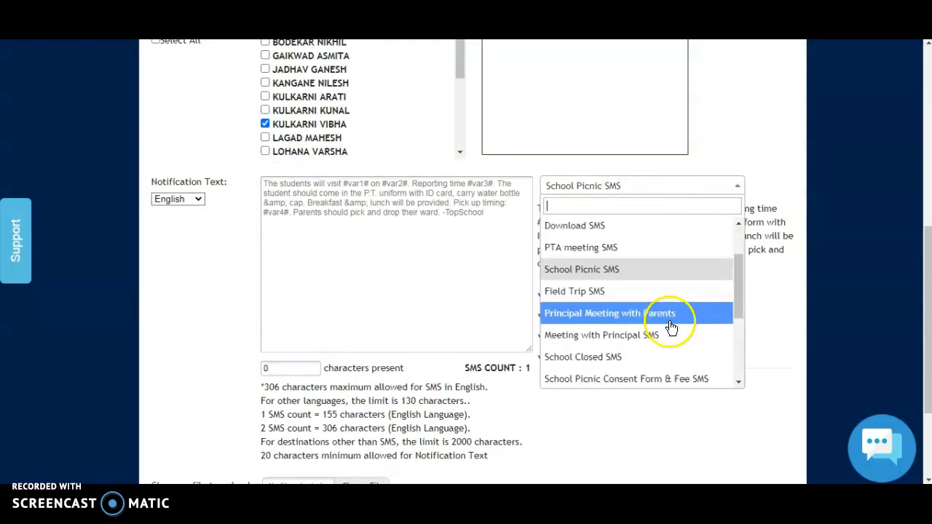
pyautogui.scroll(-4, 641, 306)
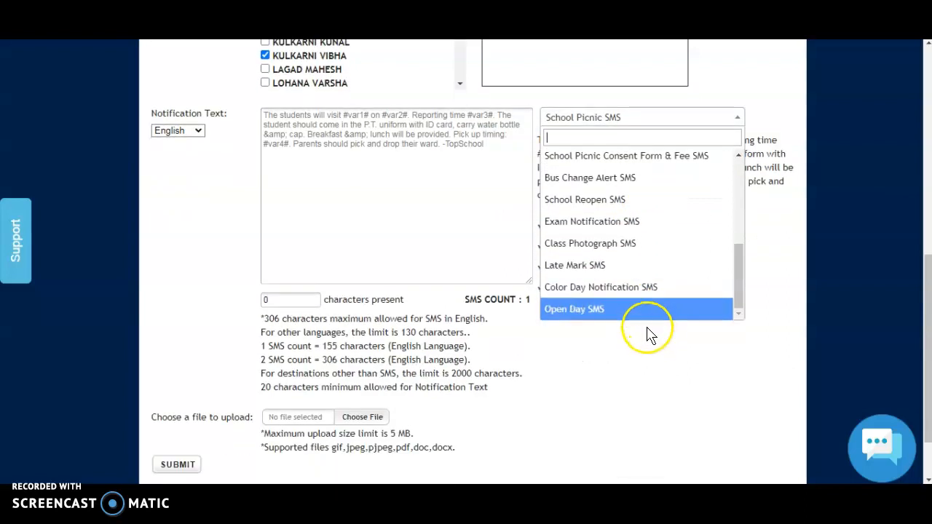
pyautogui.scroll(3, 640, 273)
pyautogui.scroll(3, 649, 288)
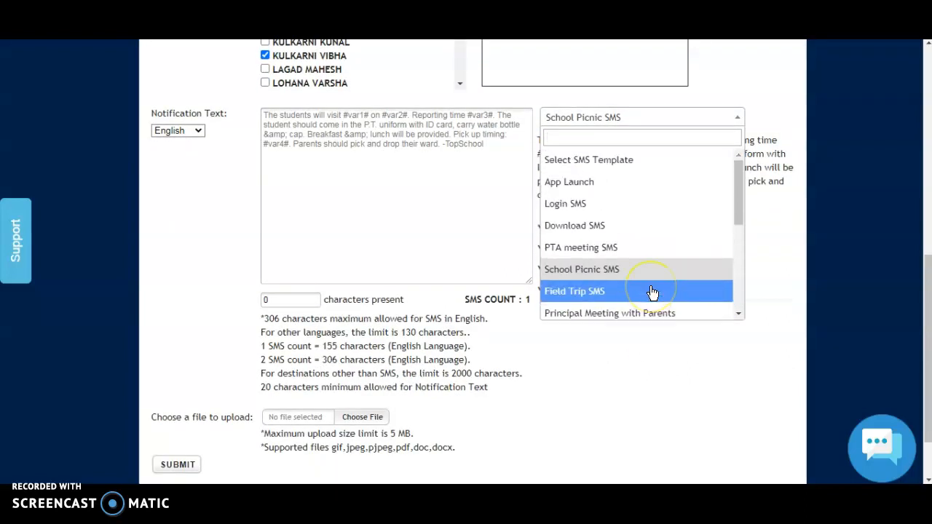
pyautogui.scroll(-1, 590, 247)
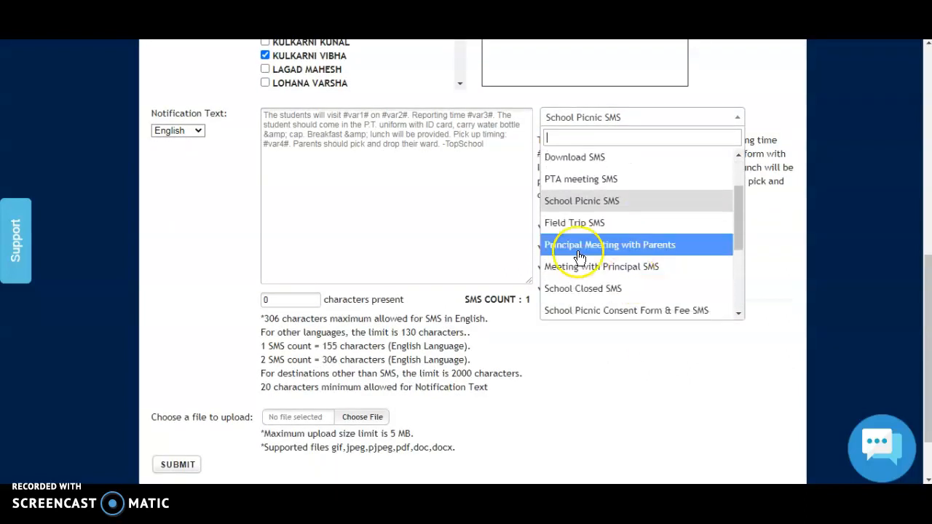
pyautogui.click(601, 181)
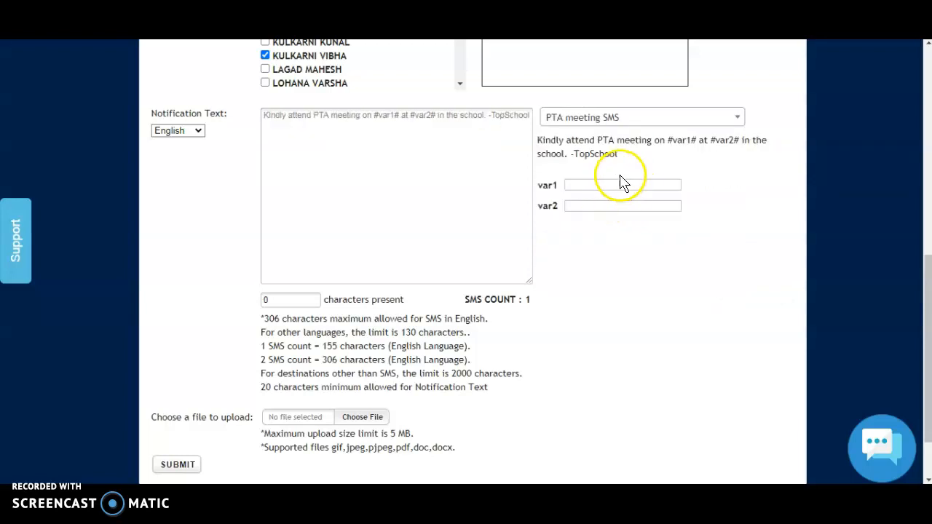
# Change the notification's SMS template to Login SMS, keeping its predefined variables
pyautogui.click(646, 117)
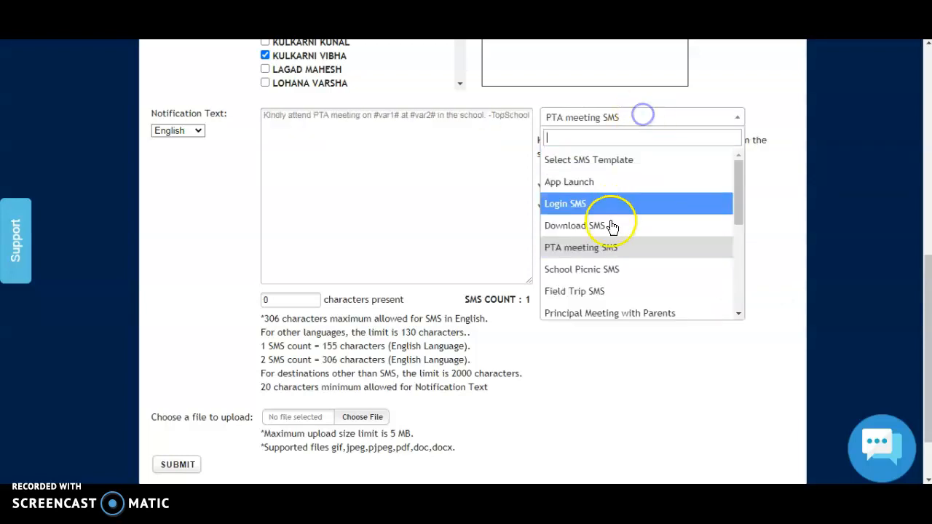
pyautogui.click(792, 224)
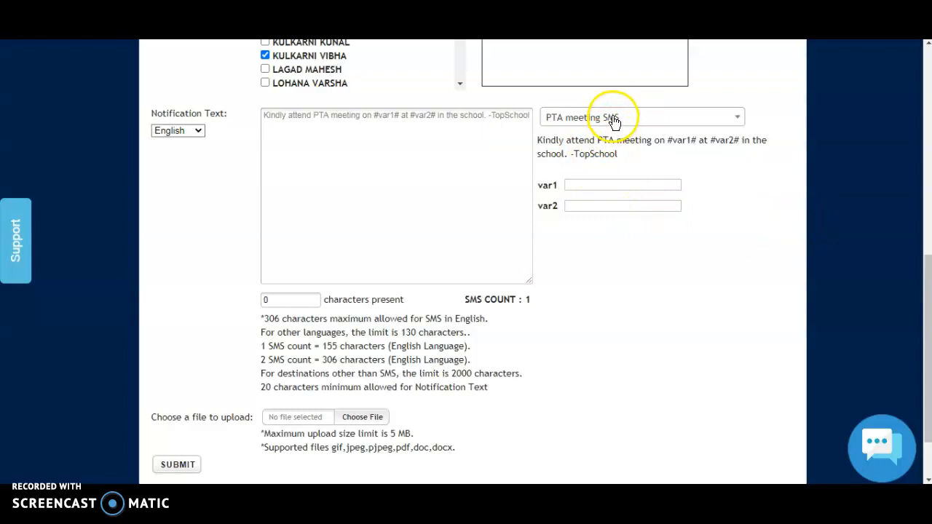
pyautogui.click(610, 117)
pyautogui.click(589, 203)
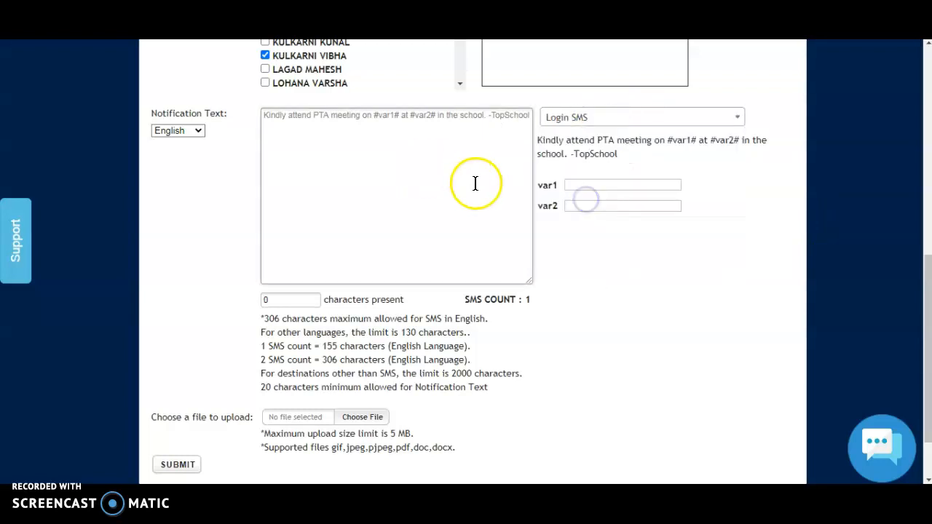
pyautogui.scroll(1, 545, 217)
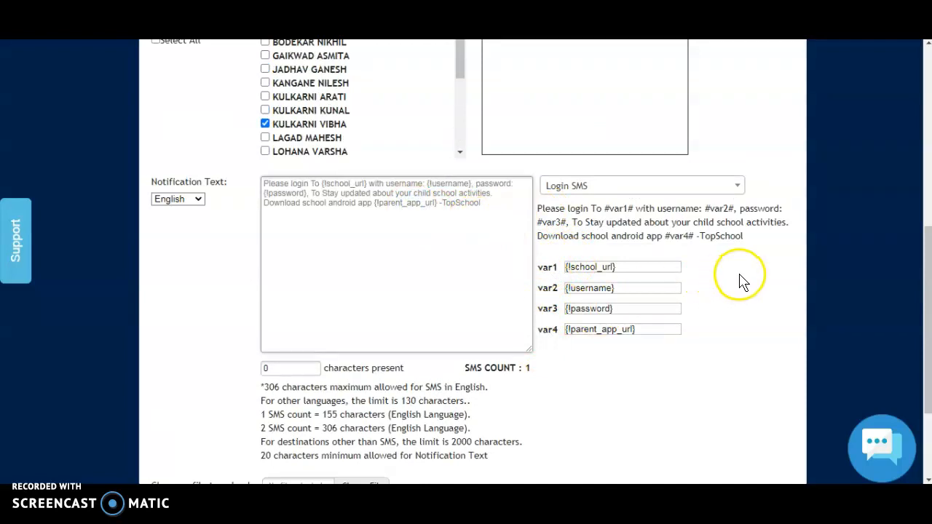
# Submit the student-specific Login SMS notification and confirm scheduling it
pyautogui.scroll(-2, 728, 274)
pyautogui.click(178, 395)
pyautogui.scroll(2, 639, 318)
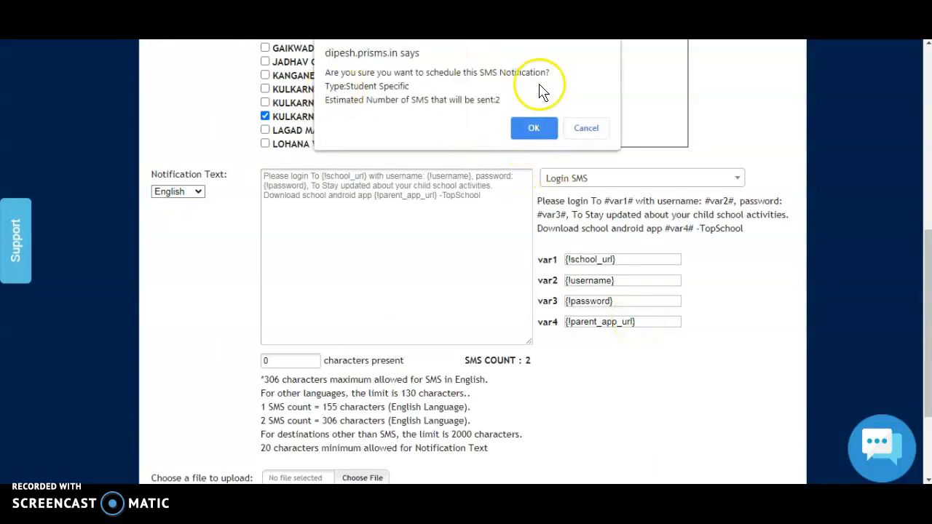
pyautogui.click(530, 128)
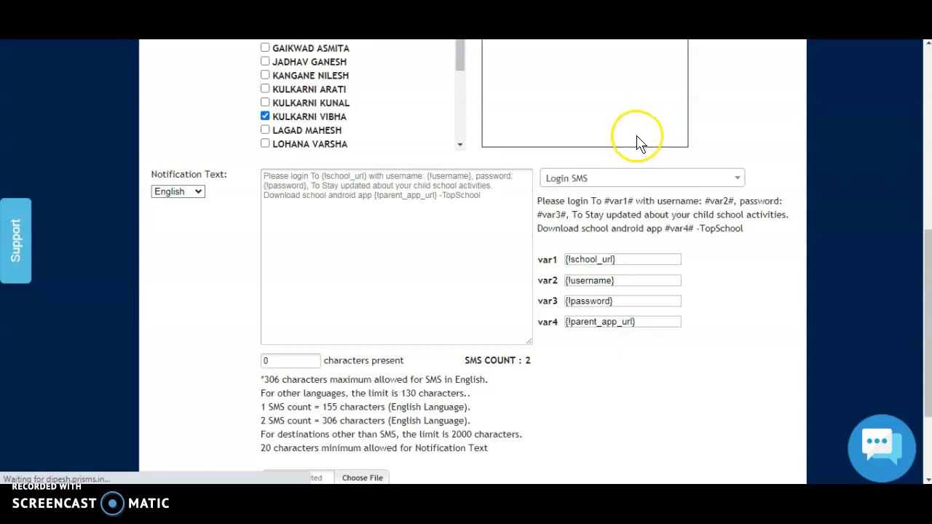
# Check the delivery status messages and look over the blank Schedule Notification form
pyautogui.scroll(-1, 451, 216)
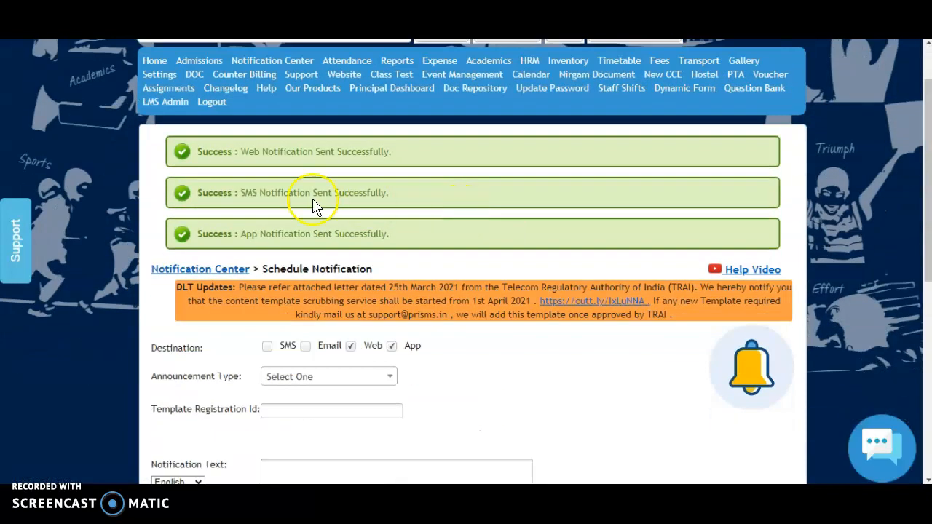
pyautogui.scroll(-2, 772, 237)
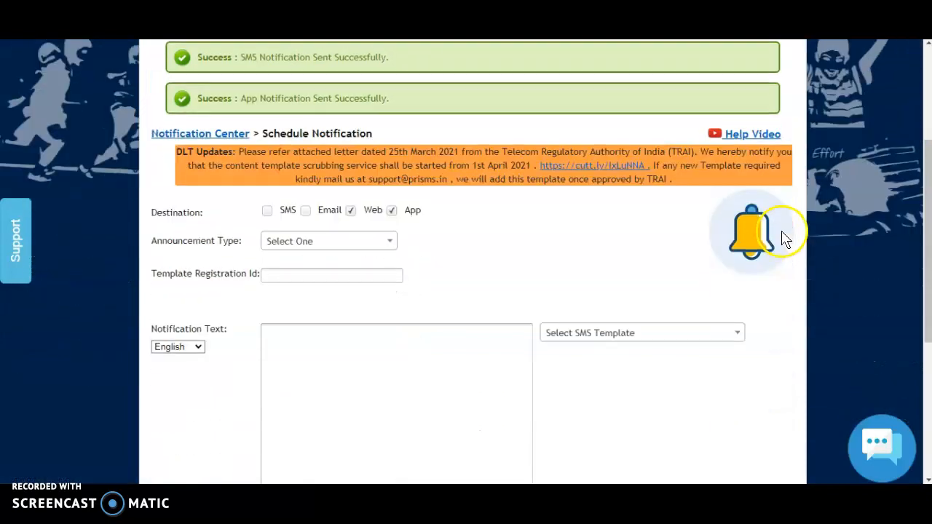
pyautogui.scroll(1, 813, 216)
pyautogui.scroll(-2, 884, 220)
pyautogui.scroll(-1, 880, 217)
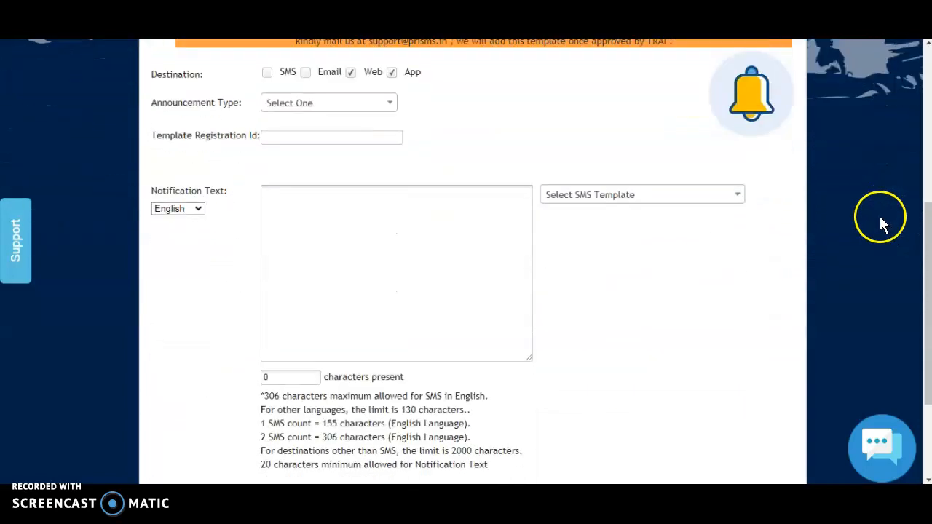
pyautogui.moveTo(928, 227); pyautogui.dragTo(928, 204)
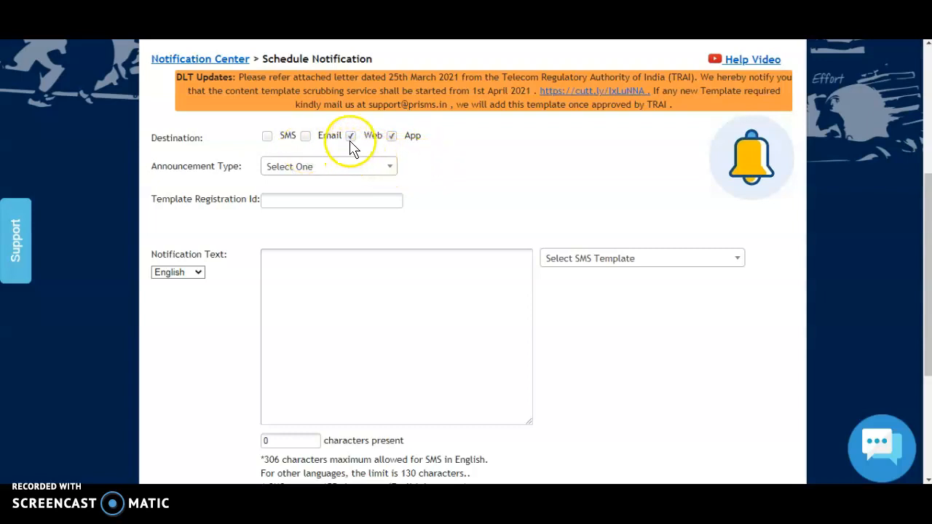
pyautogui.click(355, 258)
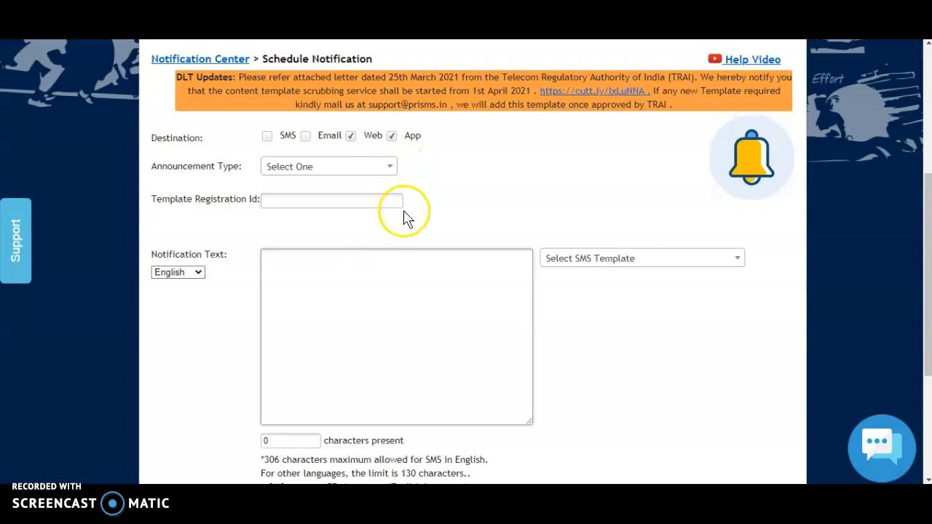
pyautogui.press('BackSpace')
pyautogui.press('BackSpace')
pyautogui.press('BackSpace')
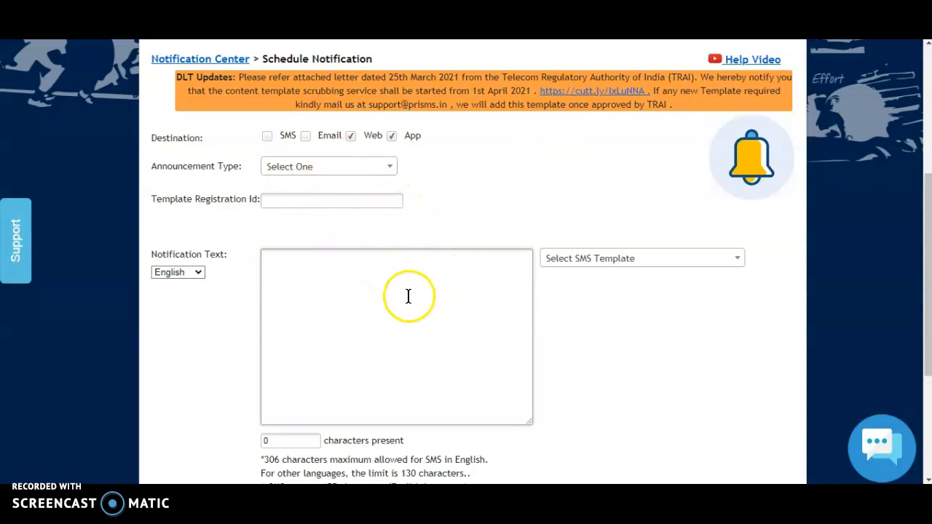
# Set the announcement type to Announcement and select the 2nd class as recipient
pyautogui.click(362, 174)
pyautogui.click(340, 252)
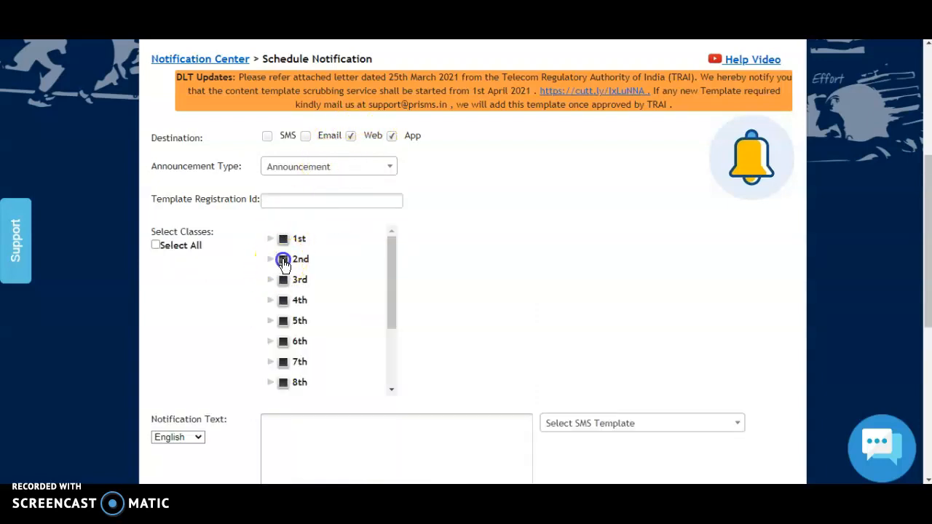
pyautogui.scroll(-2, 437, 262)
# Fill the notification text with the Login SMS template and append the word "additional" at its end
pyautogui.click(351, 307)
pyautogui.click(629, 290)
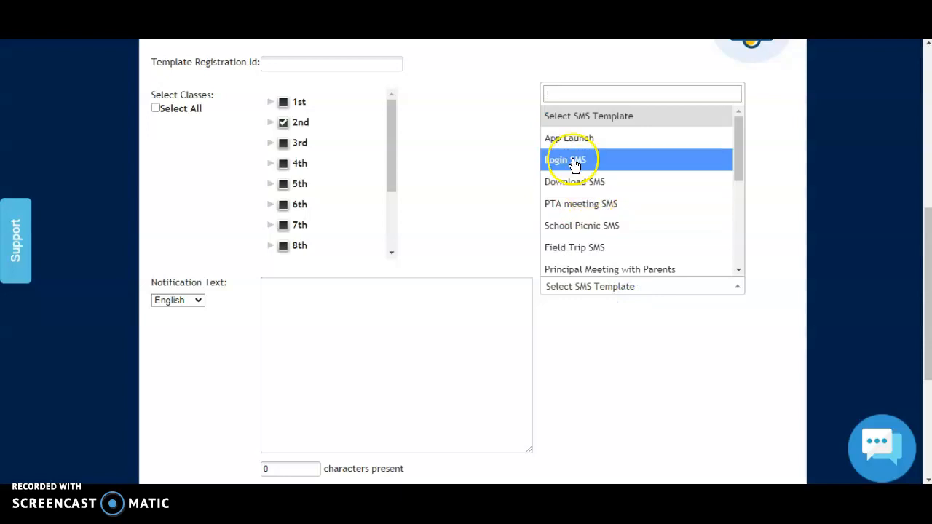
pyautogui.click(573, 162)
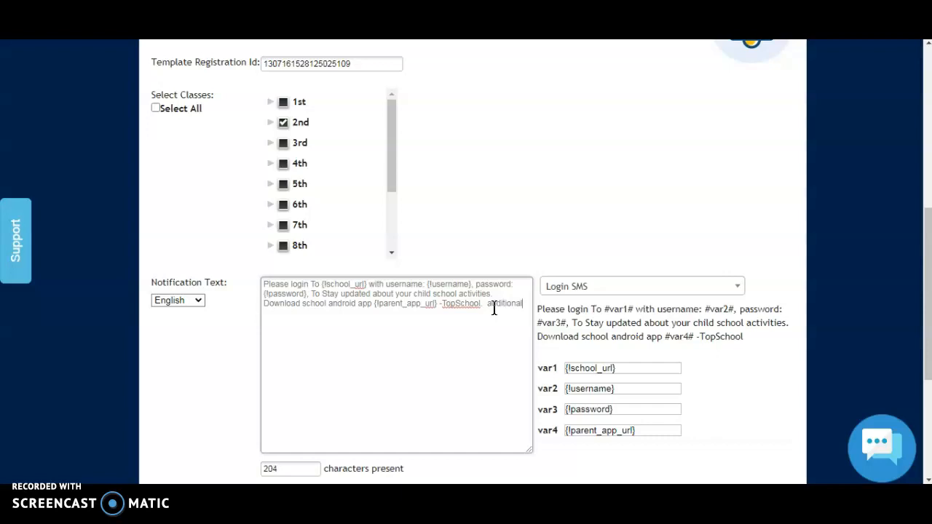
# Review the completed announcement form, including its upload section, template registration ID and selected destinations
pyautogui.scroll(-3, 494, 309)
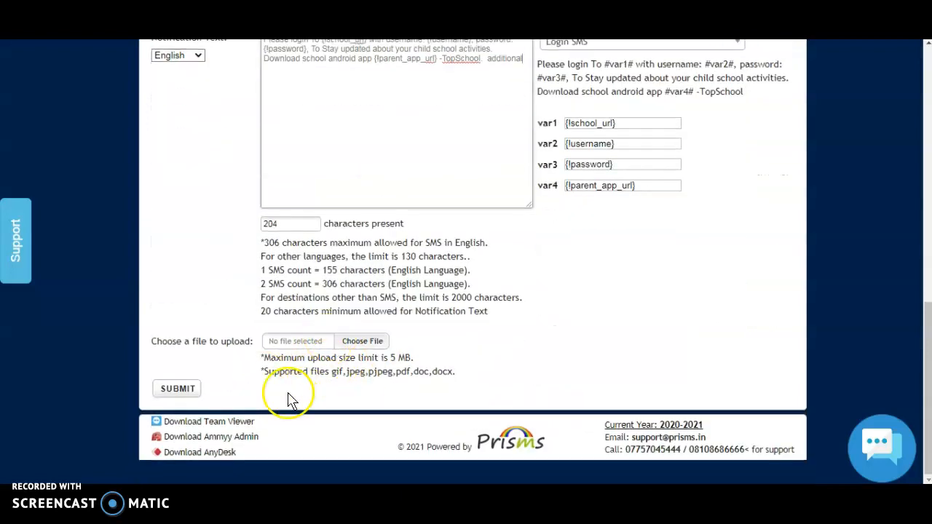
pyautogui.scroll(1, 269, 400)
pyautogui.scroll(6, 245, 404)
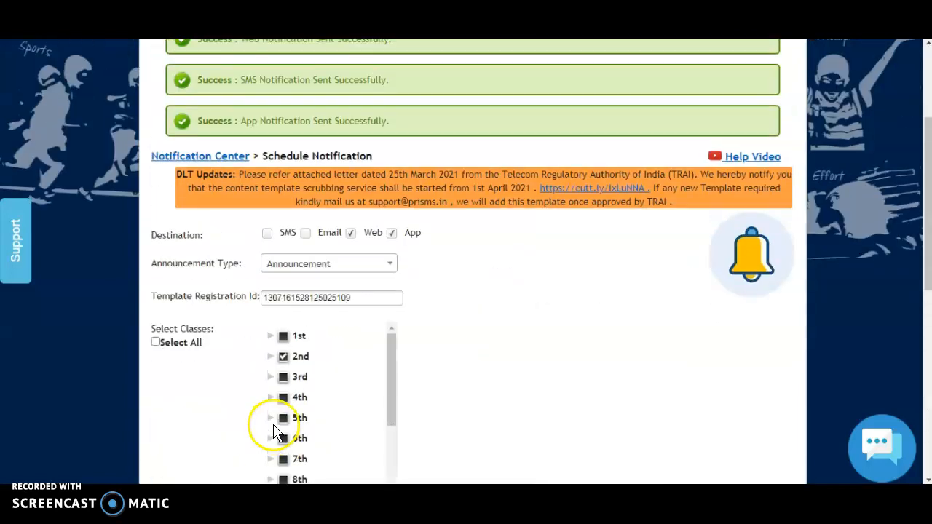
pyautogui.scroll(-2, 437, 277)
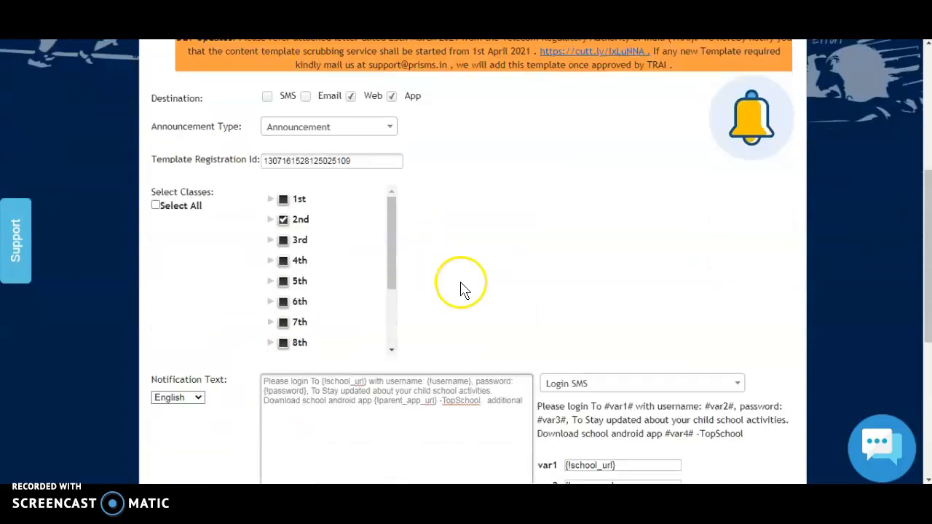
pyautogui.moveTo(927, 259); pyautogui.dragTo(927, 246)
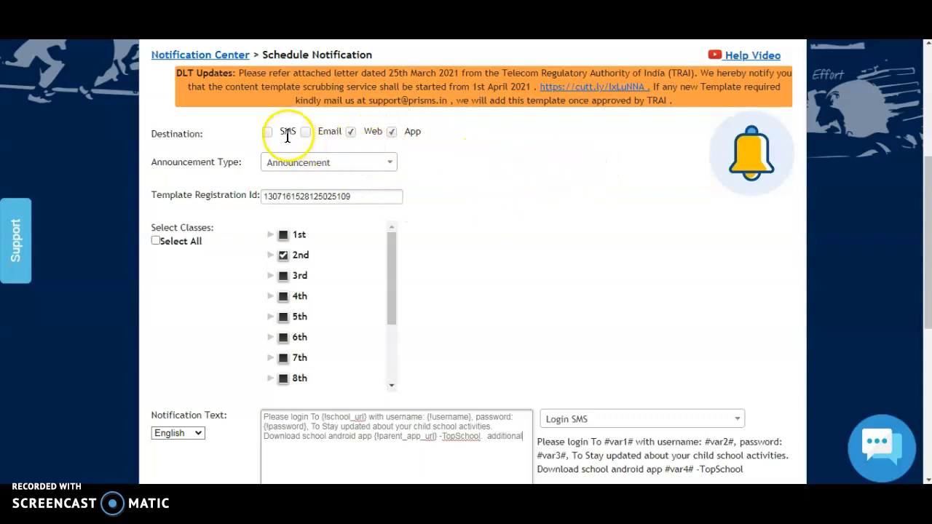
pyautogui.click(351, 132)
pyautogui.click(350, 132)
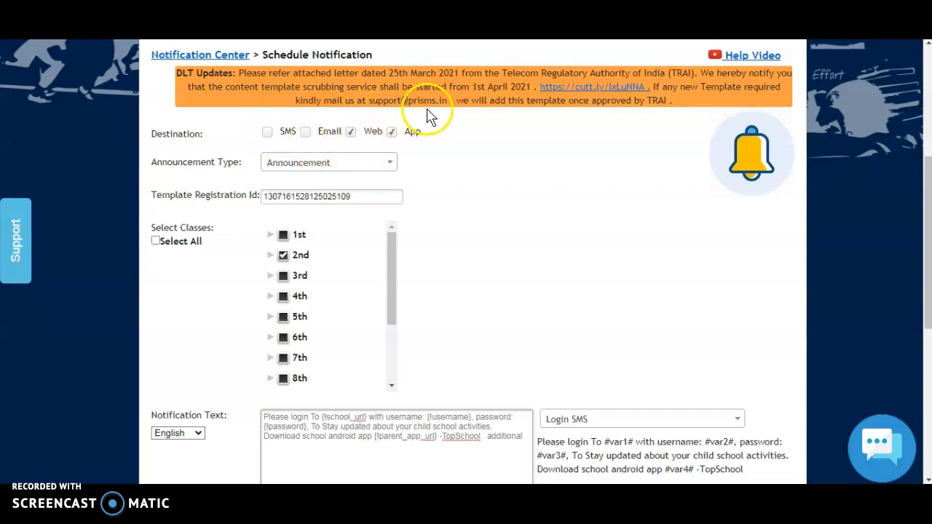